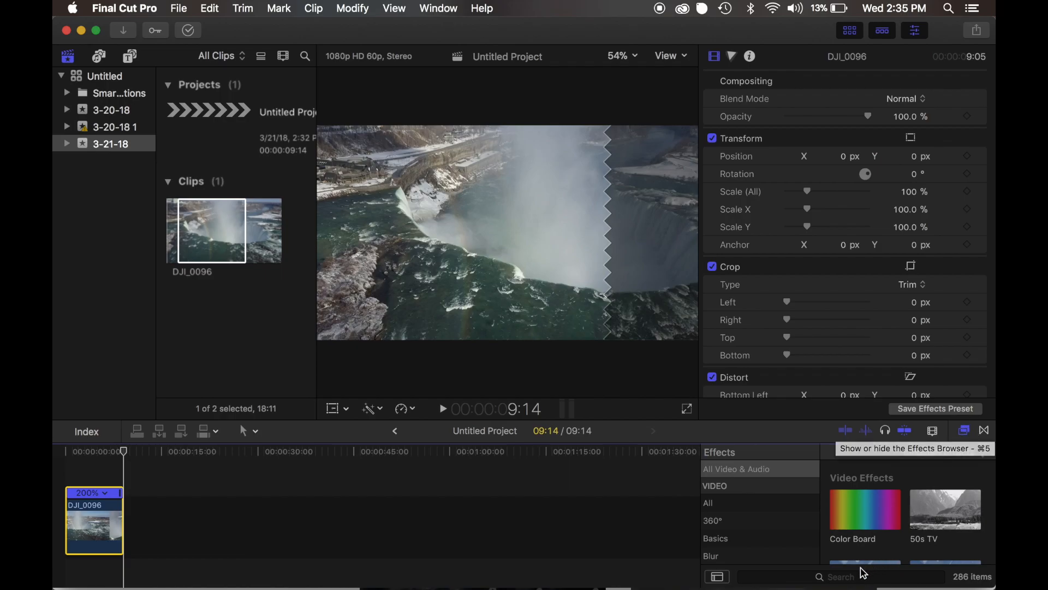
# Search the effects for "custom" and apply the Custom LUT effect to the DJI_0096 clip in the timeline
pyautogui.click(812, 575)
pyautogui.write('custom')
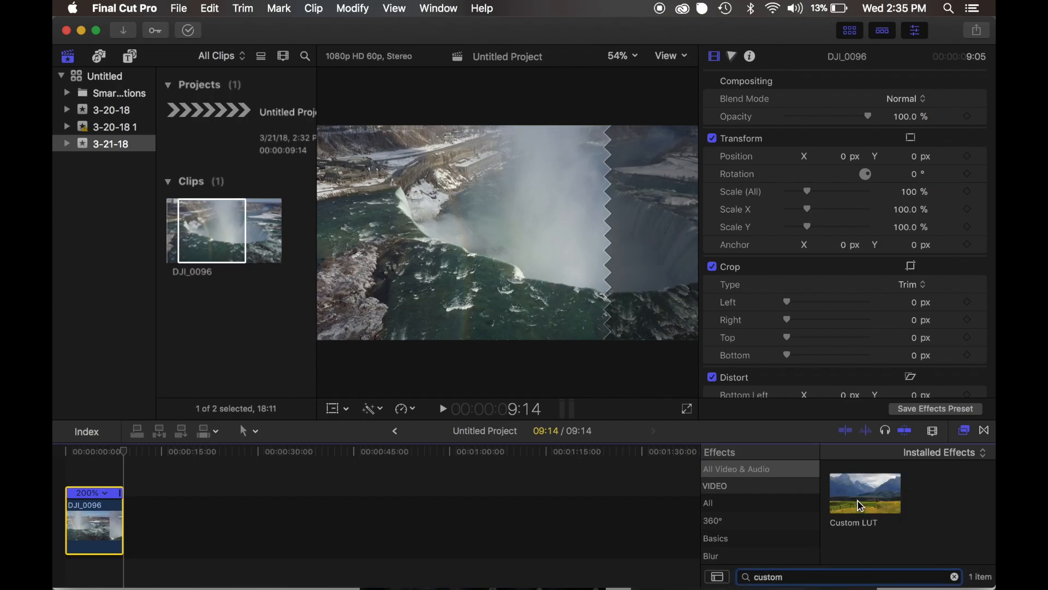
pyautogui.moveTo(861, 506); pyautogui.dragTo(94, 535)
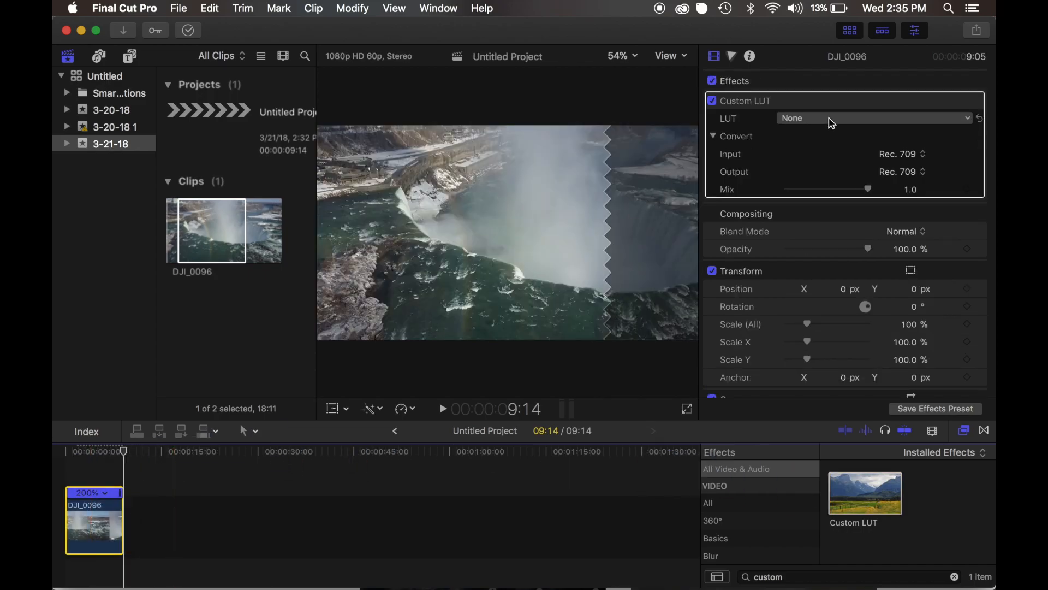
# Try the Orange dolphin OG LUT on the DJI_0096 clip and undo that choice
pyautogui.click(833, 119)
pyautogui.click(815, 182)
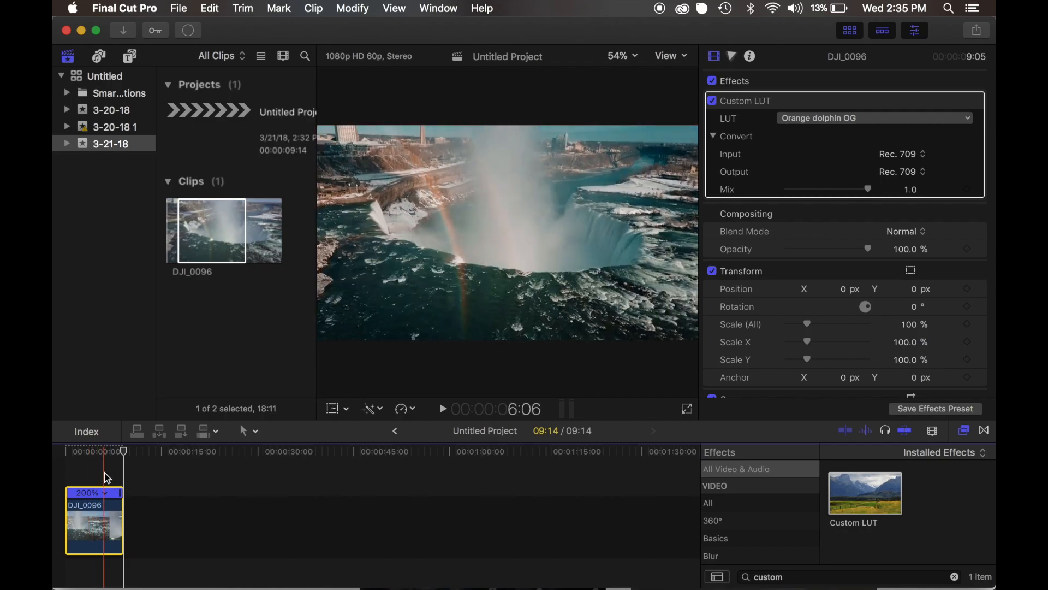
pyautogui.press('super+z')
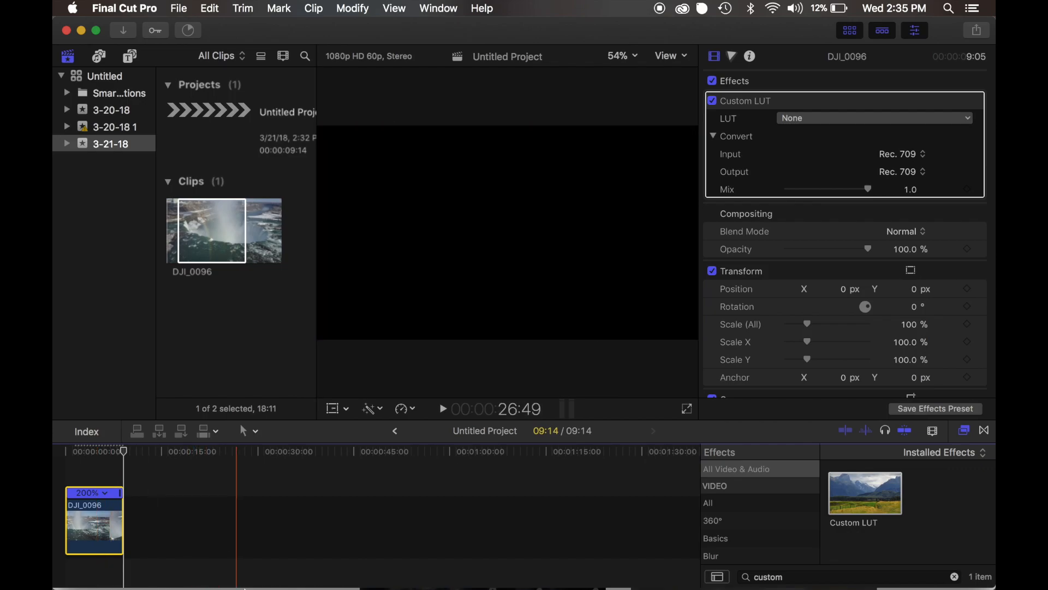
# Switch to Finder, look at all the items inside the Adjustment Layer folder and return to its parent folder
pyautogui.click(369, 578)
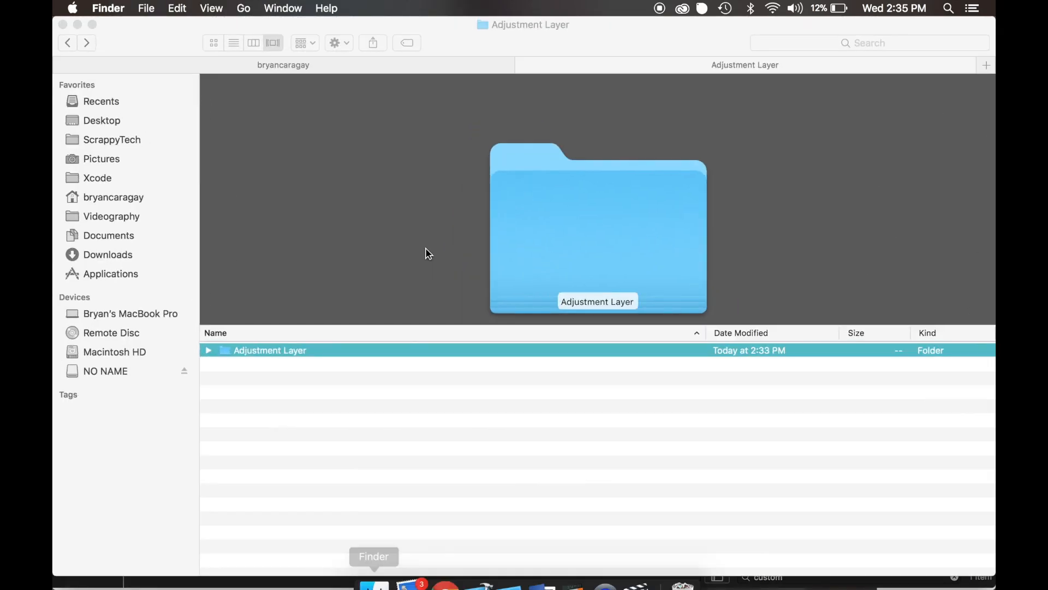
pyautogui.doubleClick(280, 350)
pyautogui.rightClick(246, 410)
pyautogui.press('Escape')
pyautogui.press('cmd+a')
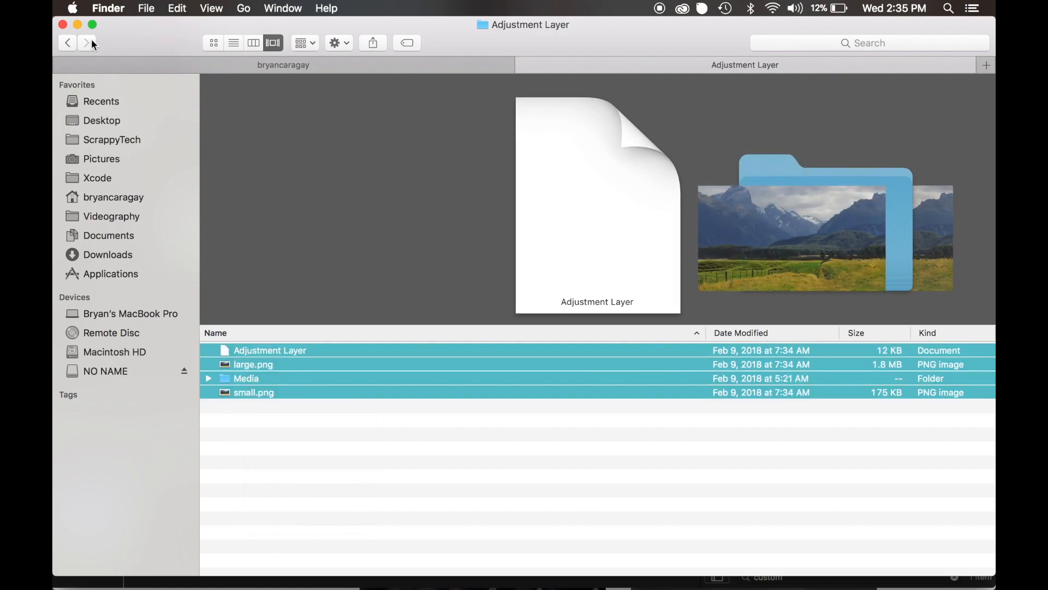
pyautogui.click(75, 45)
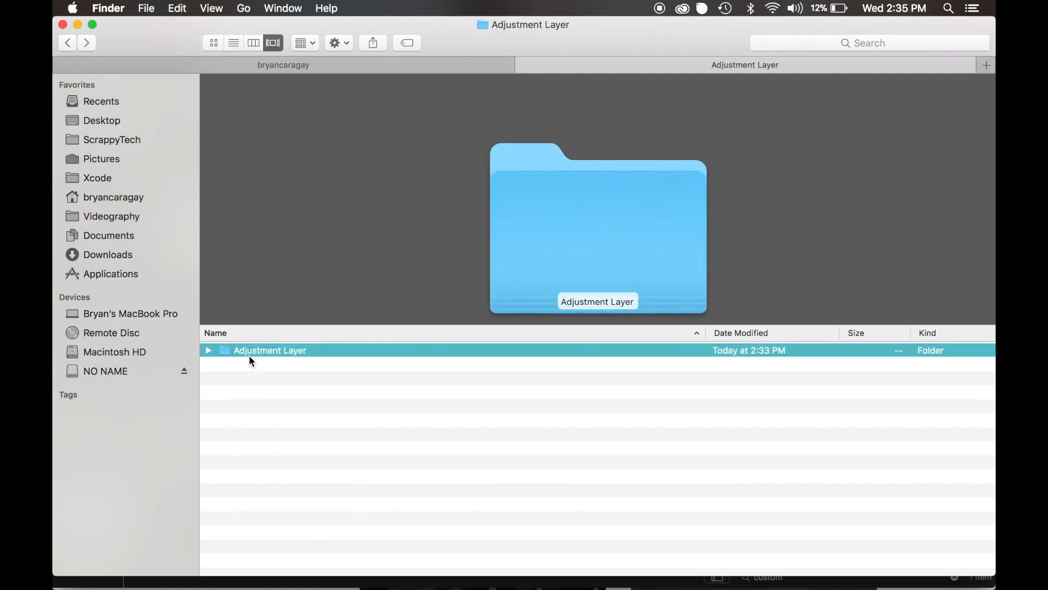
# From the home folder, browse through Movies, Motion Templates and Titles into the Adjustment folder
pyautogui.click(262, 66)
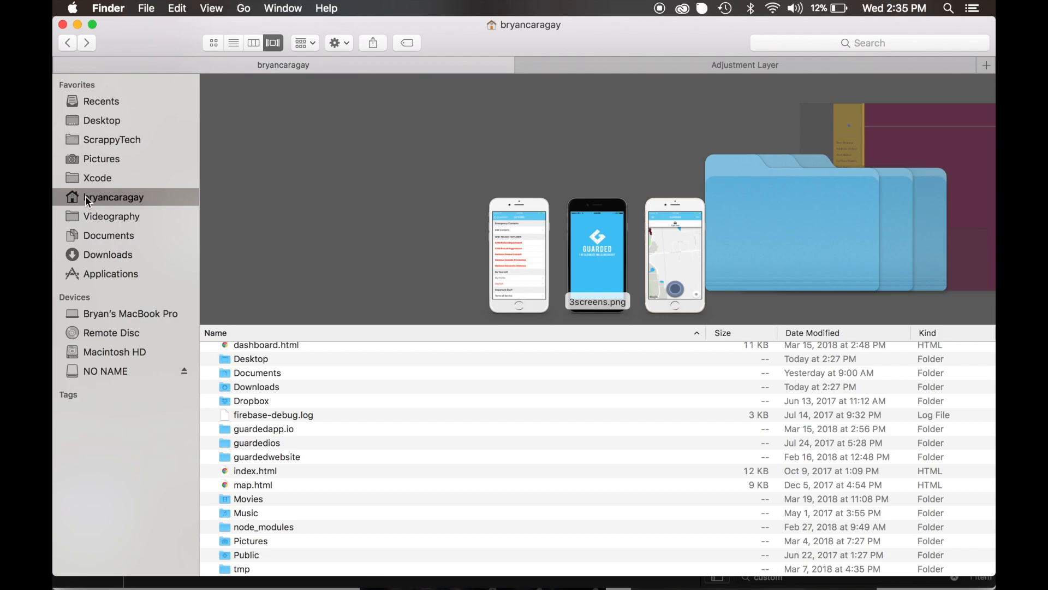
pyautogui.click(246, 500)
pyautogui.press('super+Down')
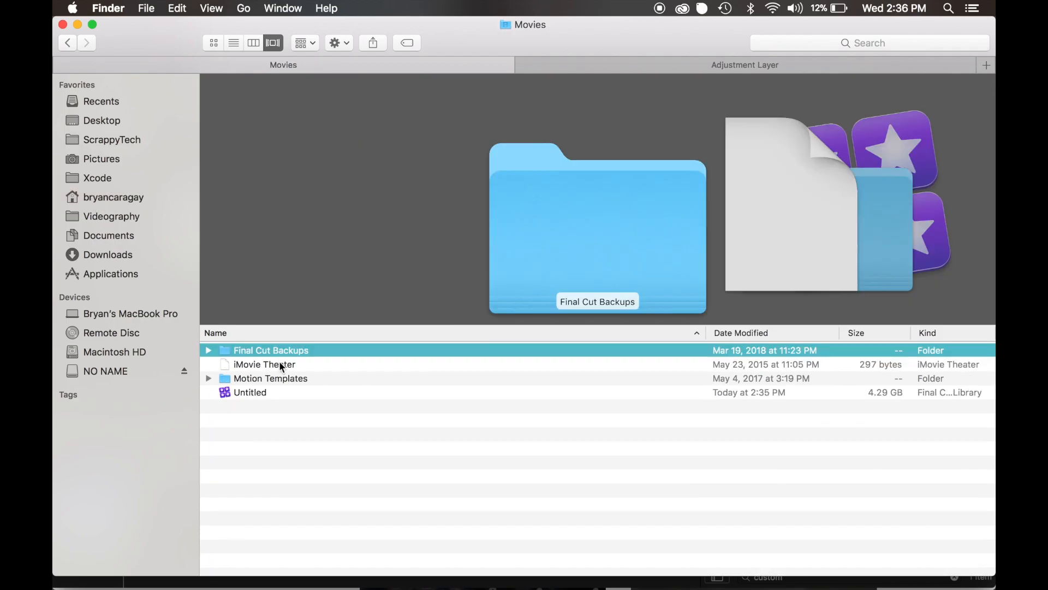
pyautogui.click(262, 377)
pyautogui.press('super+Down')
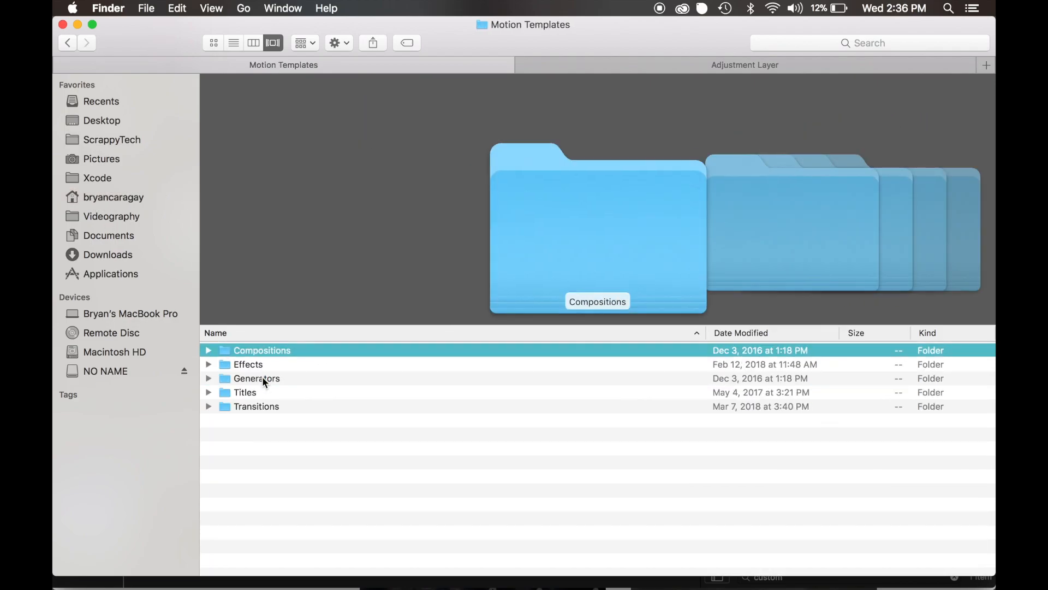
pyautogui.click(247, 392)
pyautogui.press('super+Down')
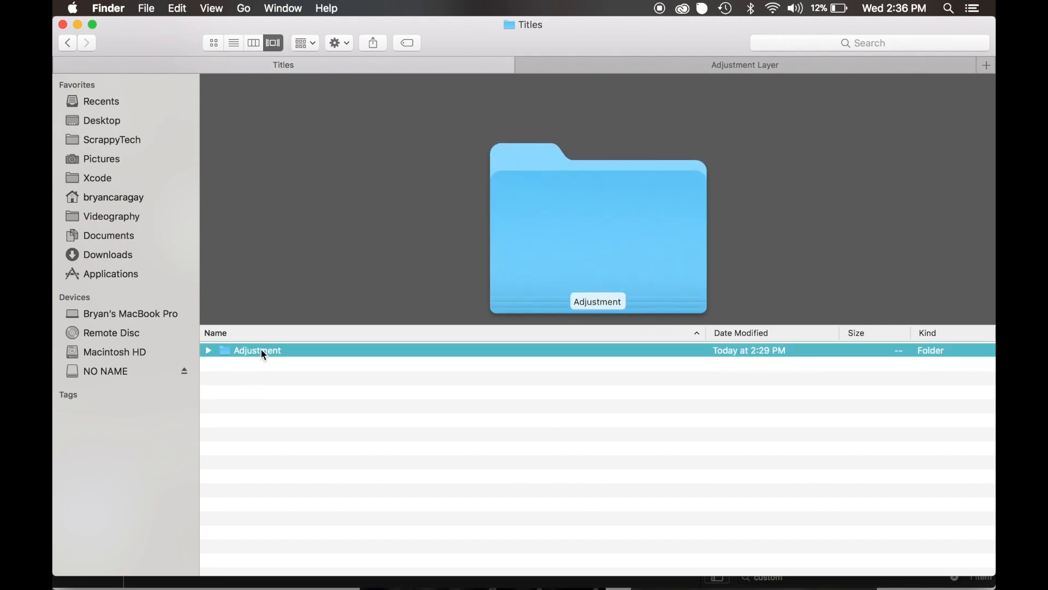
pyautogui.press('super+Down')
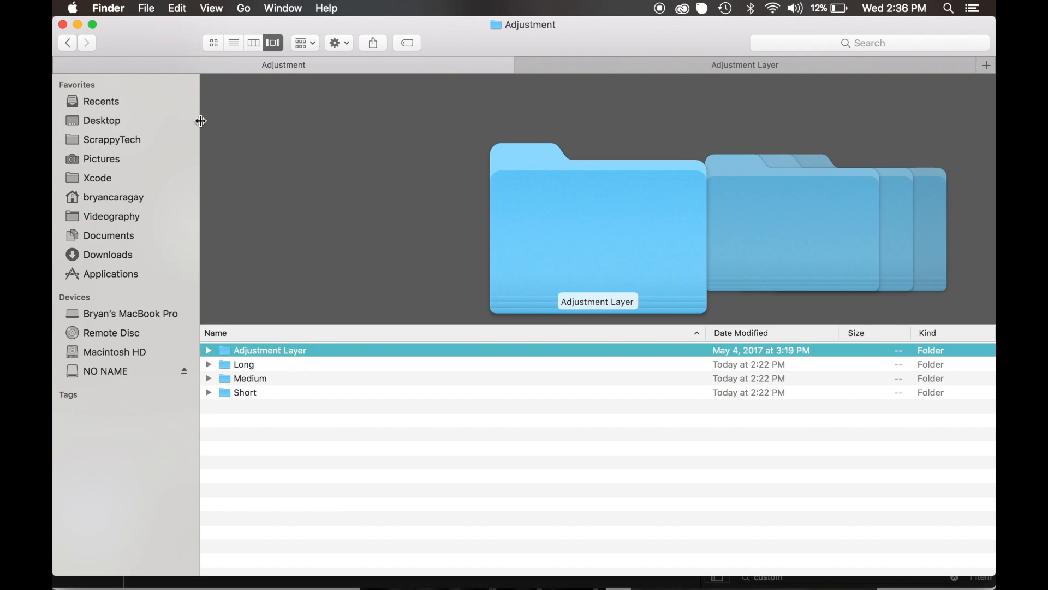
# Go back to the Motion Templates folder and reopen its Titles folder
pyautogui.click(67, 43)
pyautogui.press('super+[')
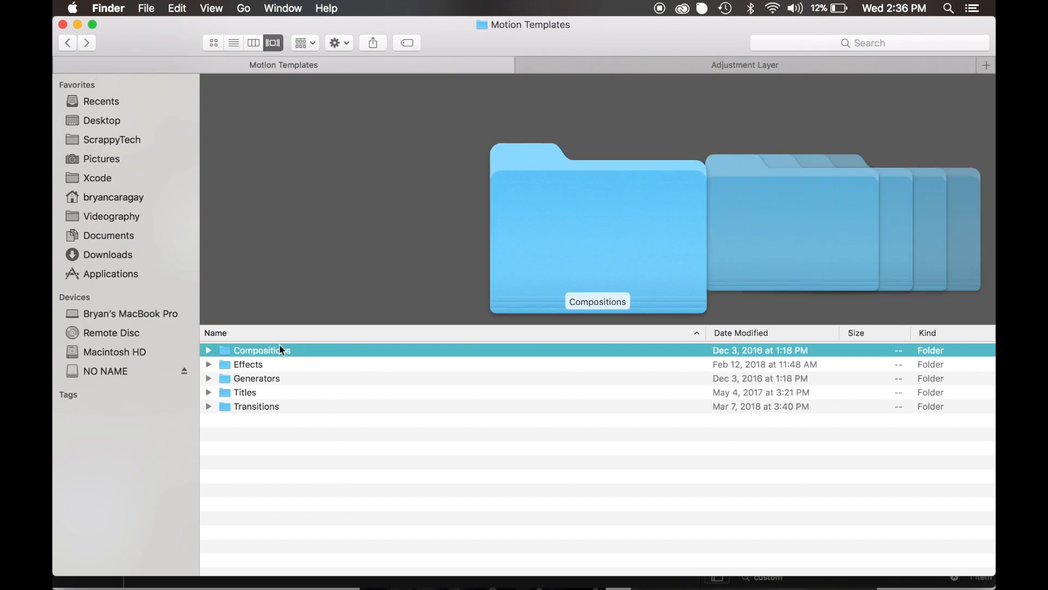
pyautogui.click(255, 394)
pyautogui.press('super+Down')
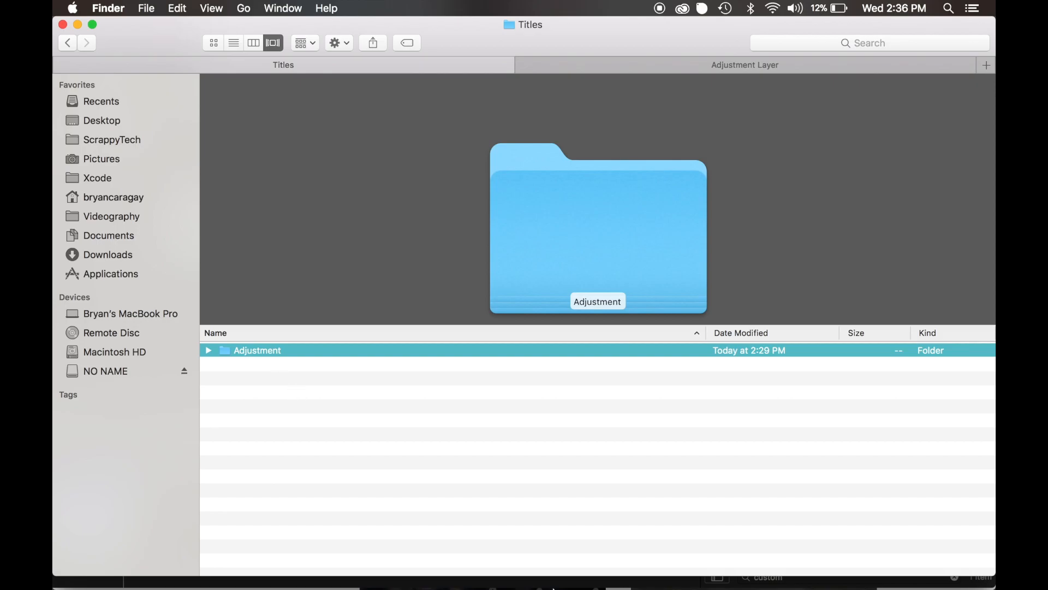
# Switch to Final Cut Pro, search the titles for "adjust" and place Adjustment Layer above the DJI_0096 clip at the timeline start
pyautogui.click(631, 562)
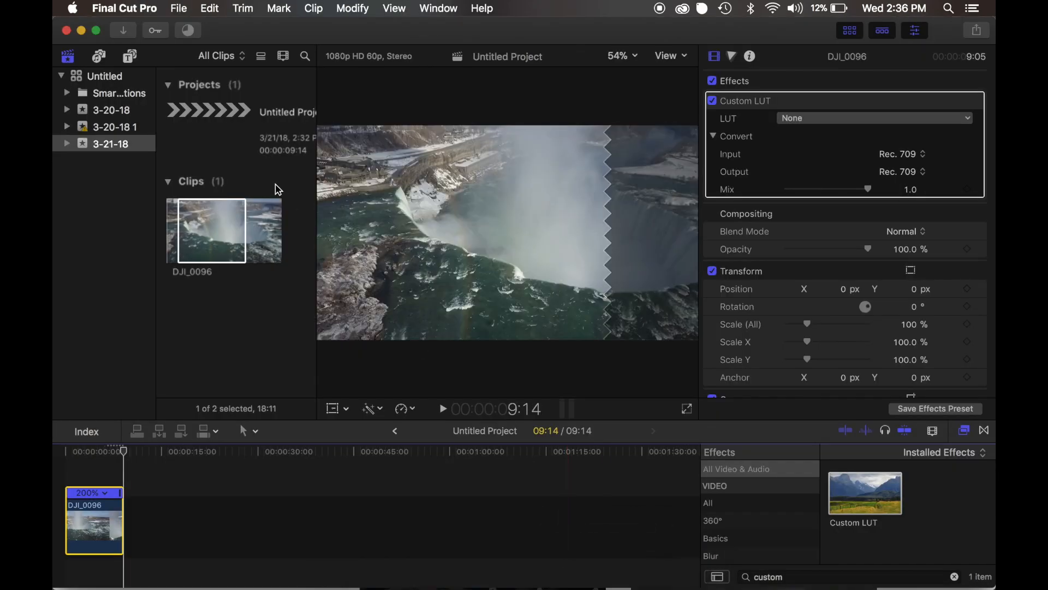
pyautogui.click(131, 57)
pyautogui.write('adjust')
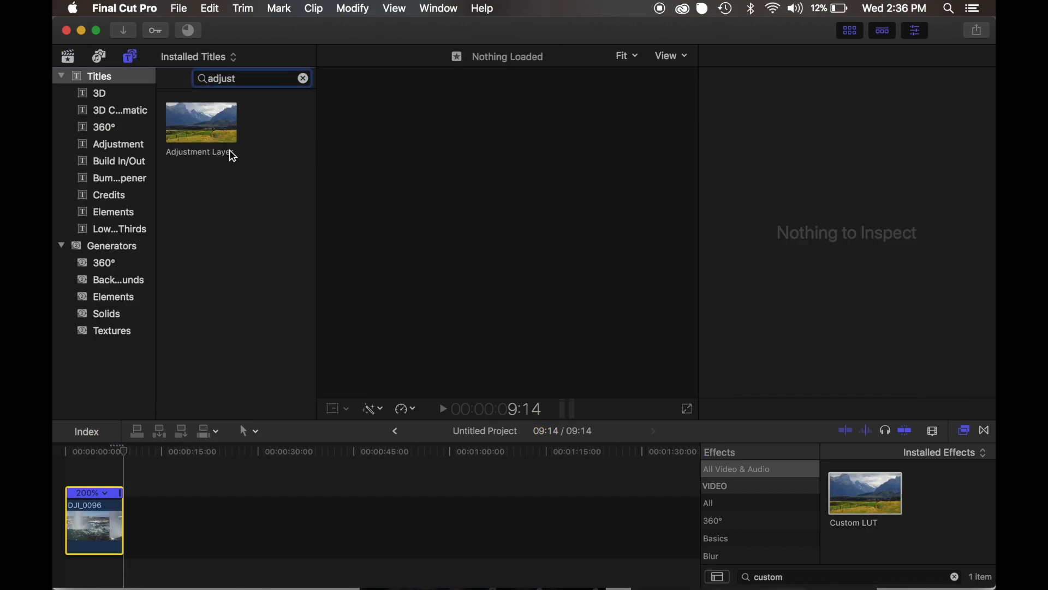
pyautogui.moveTo(210, 117); pyautogui.dragTo(71, 474)
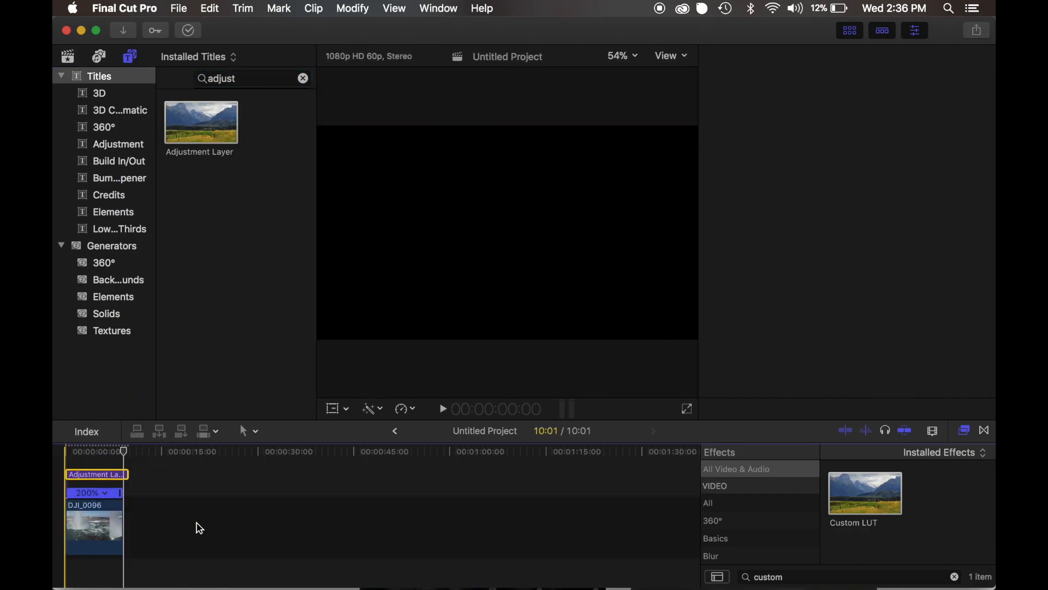
# Apply the Custom LUT effect to the adjustment layer and set its LUT to Orange dolphin OG
pyautogui.click(102, 481)
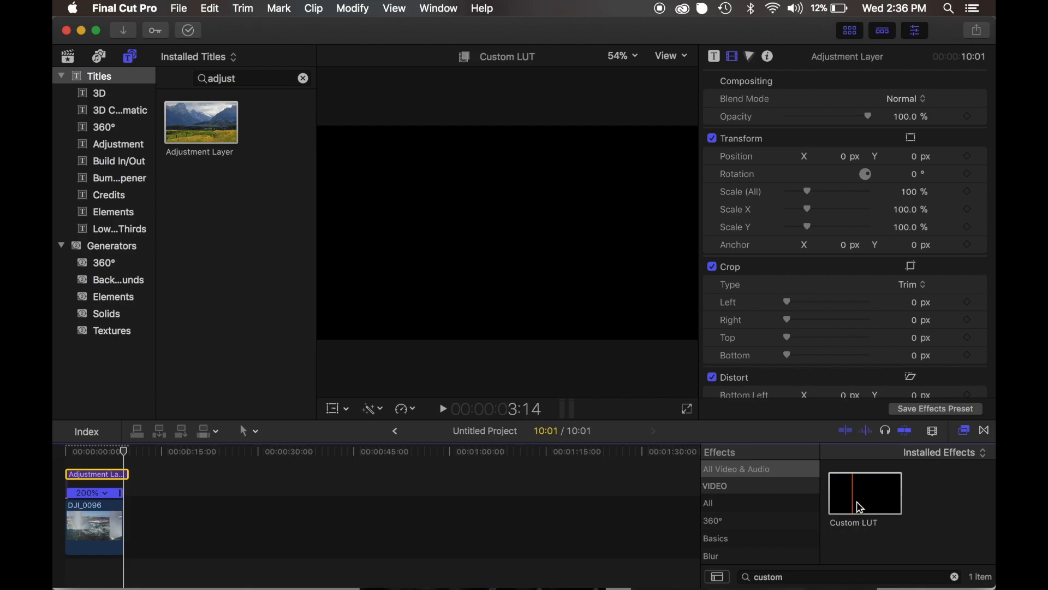
pyautogui.moveTo(873, 494); pyautogui.dragTo(92, 480)
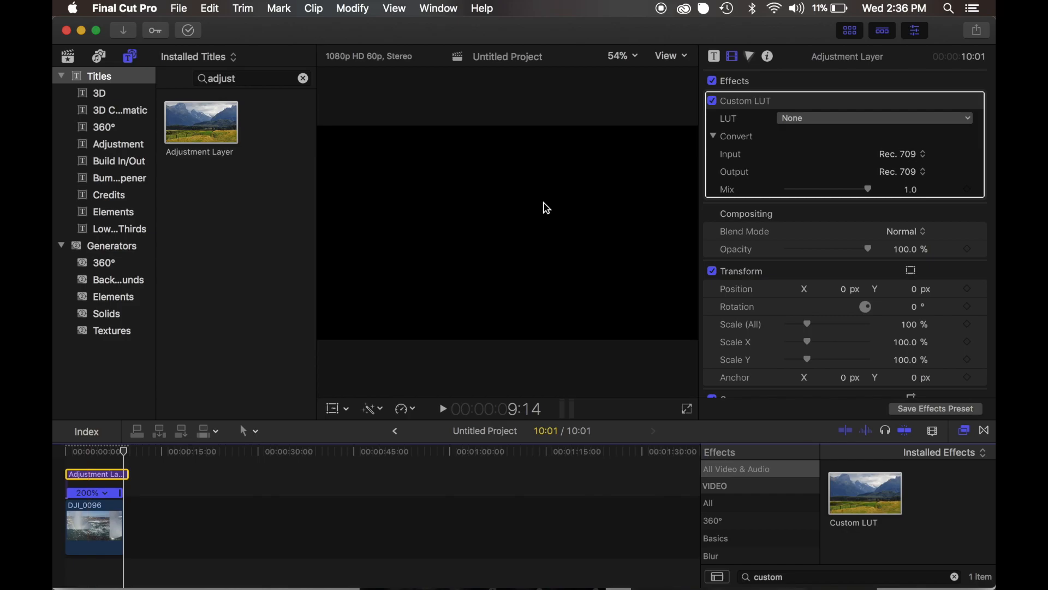
pyautogui.click(99, 473)
pyautogui.click(97, 462)
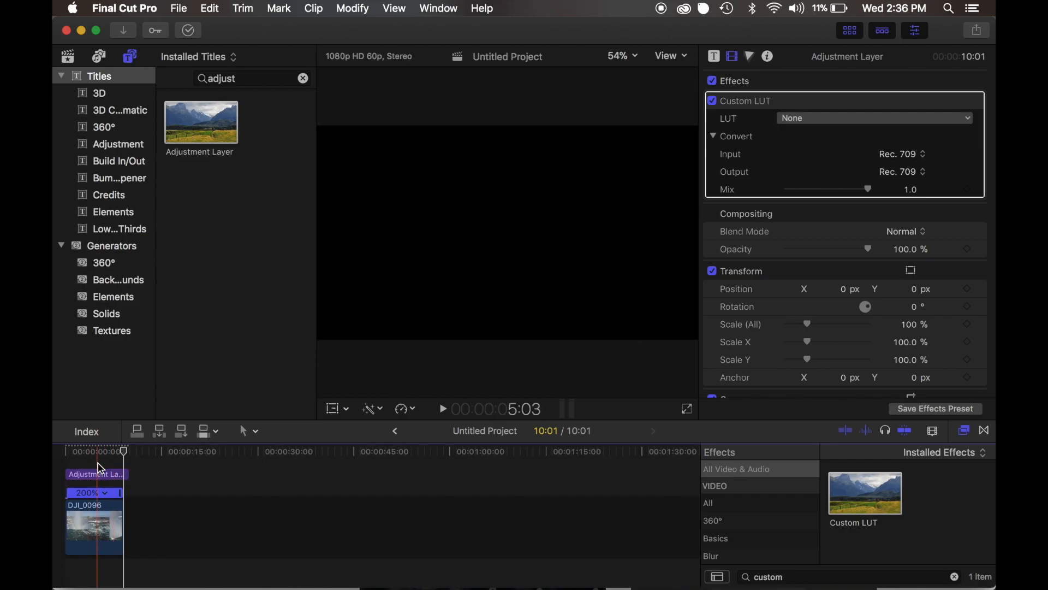
pyautogui.click(88, 480)
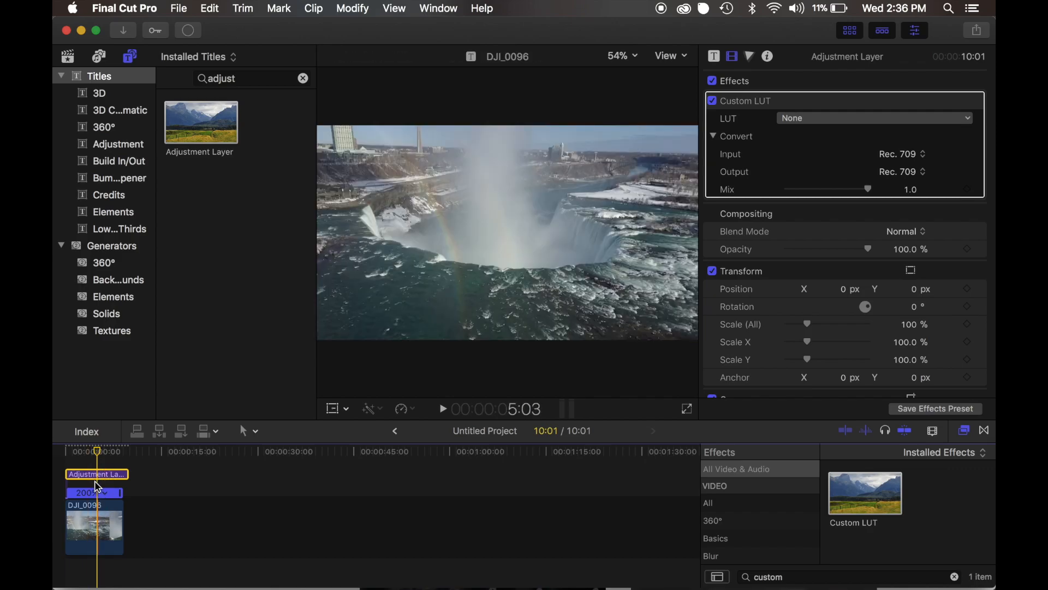
pyautogui.click(794, 122)
pyautogui.click(818, 179)
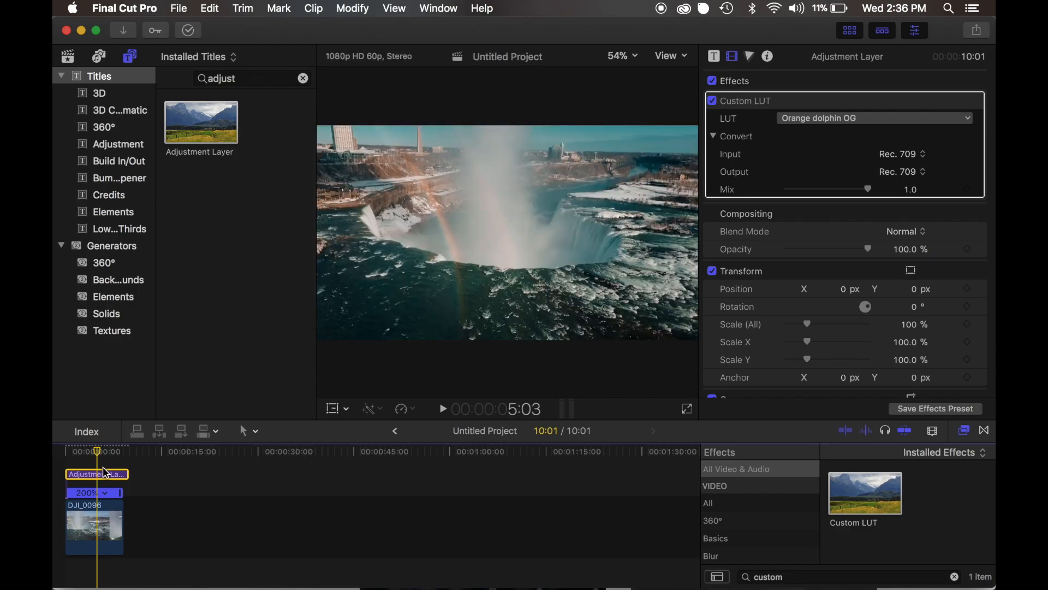
# Shorten the adjustment layer to 5:03 and play the timeline past its end to compare the graded and ungraded footage
pyautogui.moveTo(128, 474); pyautogui.dragTo(97, 473)
pyautogui.click(86, 568)
pyautogui.click(84, 474)
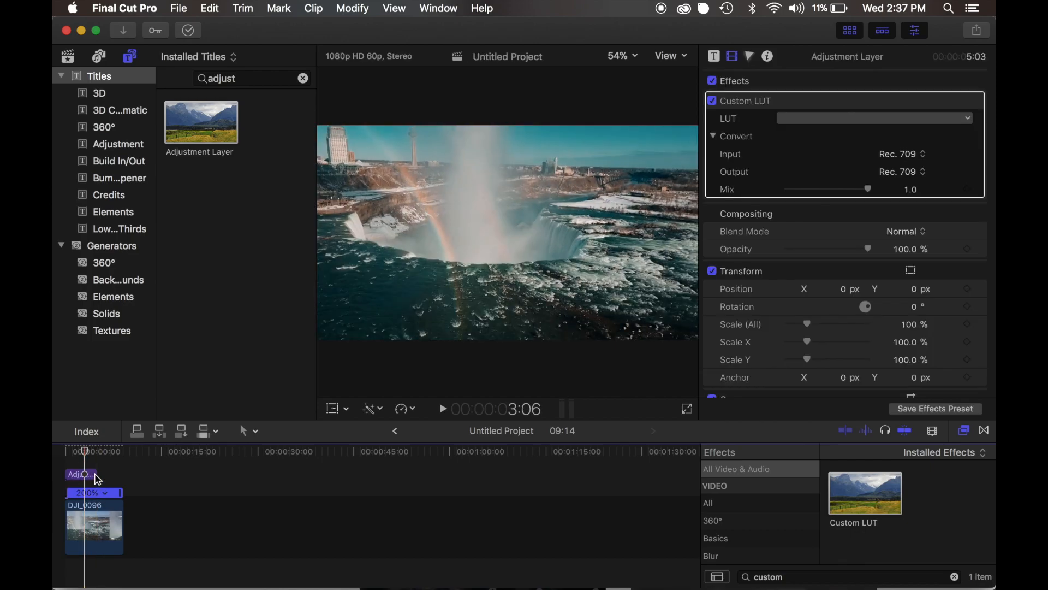
pyautogui.press('space')
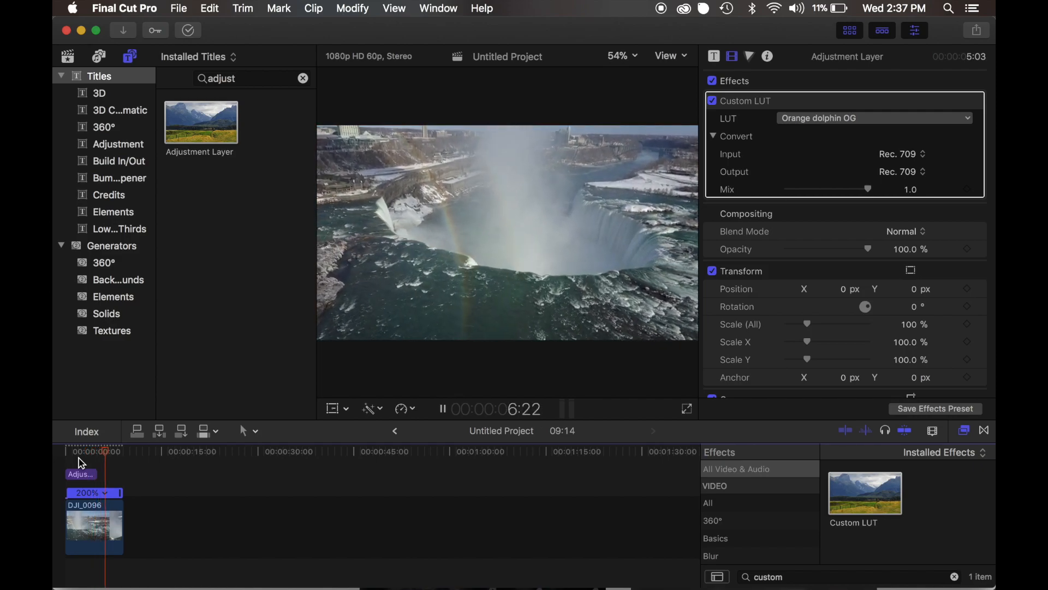
pyautogui.press('space')
# Extend the adjustment layer to a duration of 31:38 and move the playhead to 4:43
pyautogui.moveTo(98, 474); pyautogui.dragTo(266, 481)
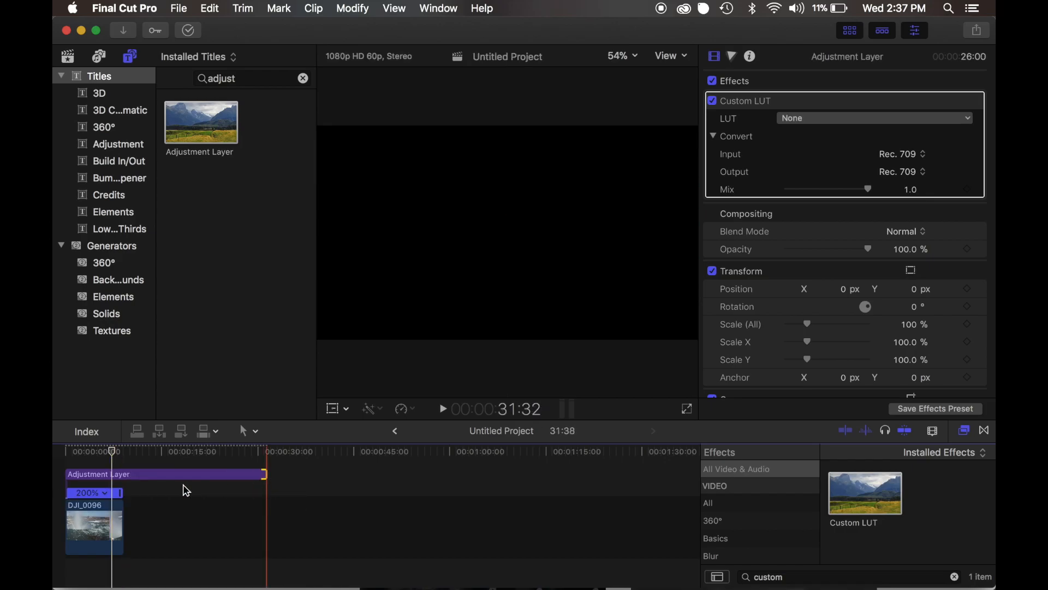
pyautogui.click(107, 474)
pyautogui.moveTo(115, 464); pyautogui.dragTo(98, 468)
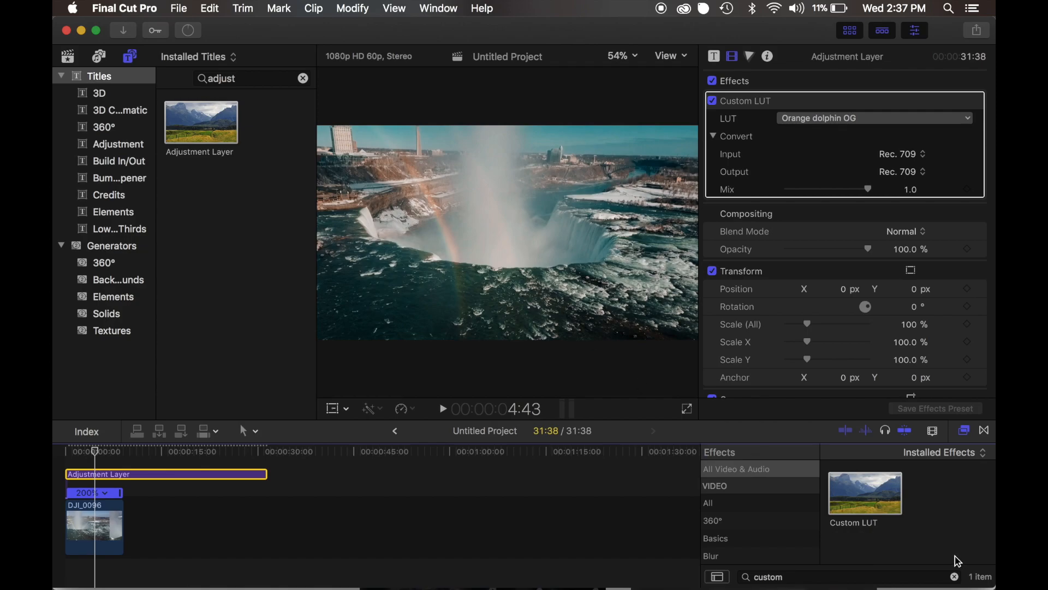
# Clear the search text in the effects browser
pyautogui.click(960, 581)
pyautogui.press('BackSpace')
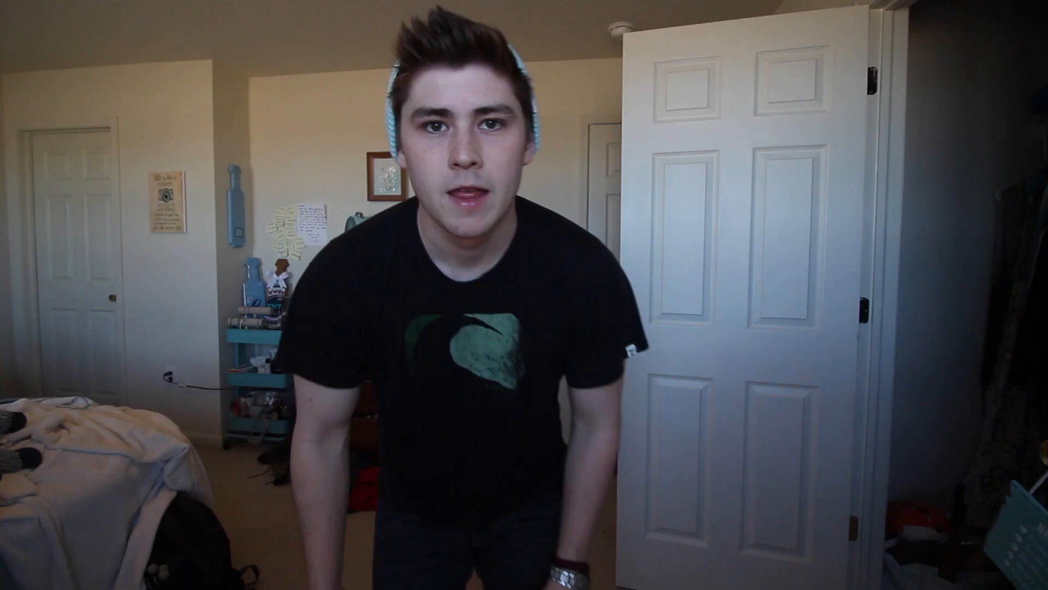